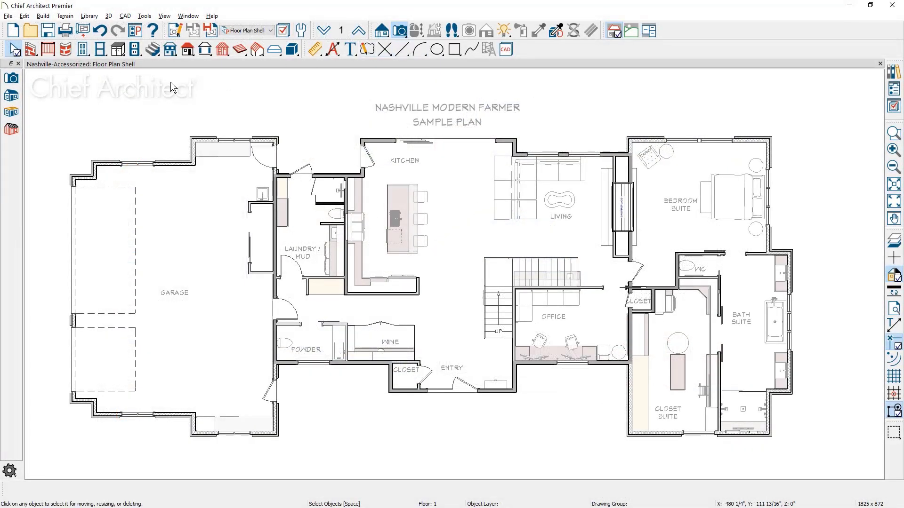
Open a Perspective Full Overview camera view of the Nashville farmhouse plan.
{"action": "left_click", "coordinate": [11, 96]}
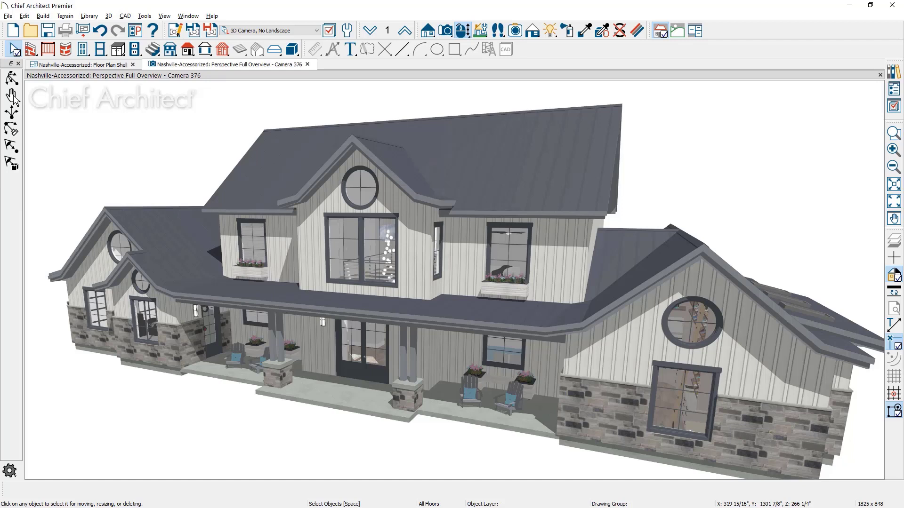
Show the rendering technique palette with labels, pick Vector View, and bring up Technique Options.
{"action": "left_click", "coordinate": [534, 32]}
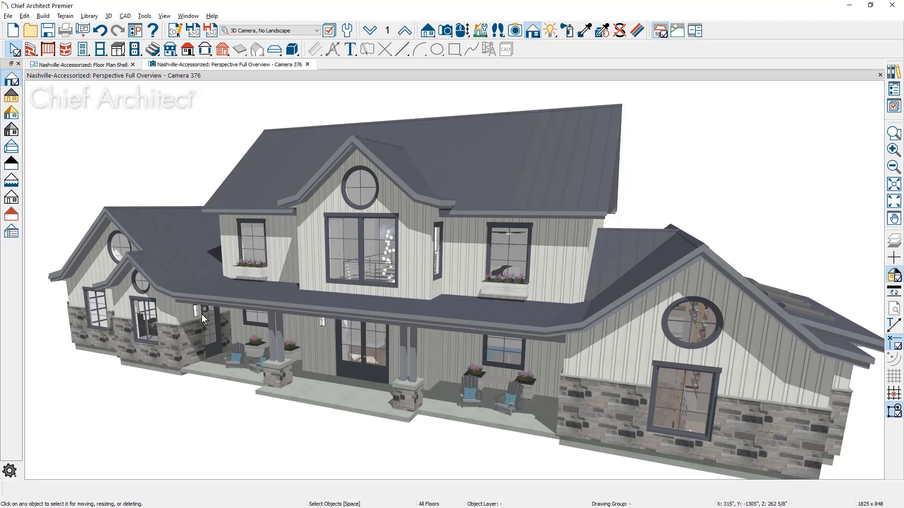
{"action": "left_click", "coordinate": [14, 474]}
{"action": "left_click", "coordinate": [29, 456]}
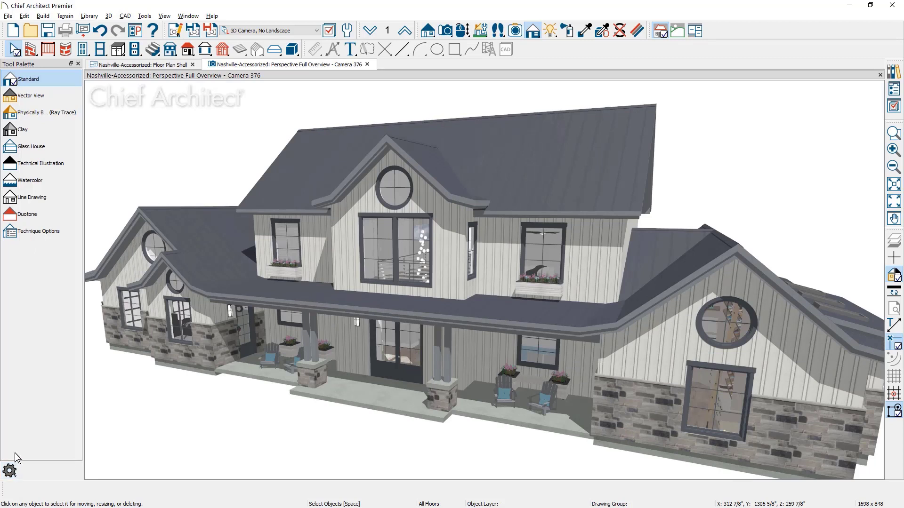
{"action": "left_click", "coordinate": [51, 100]}
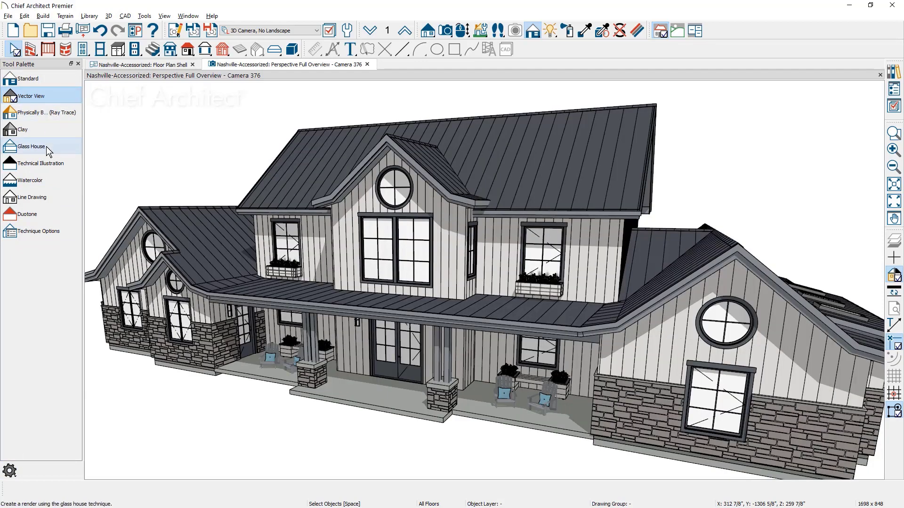
{"action": "left_click", "coordinate": [70, 232]}
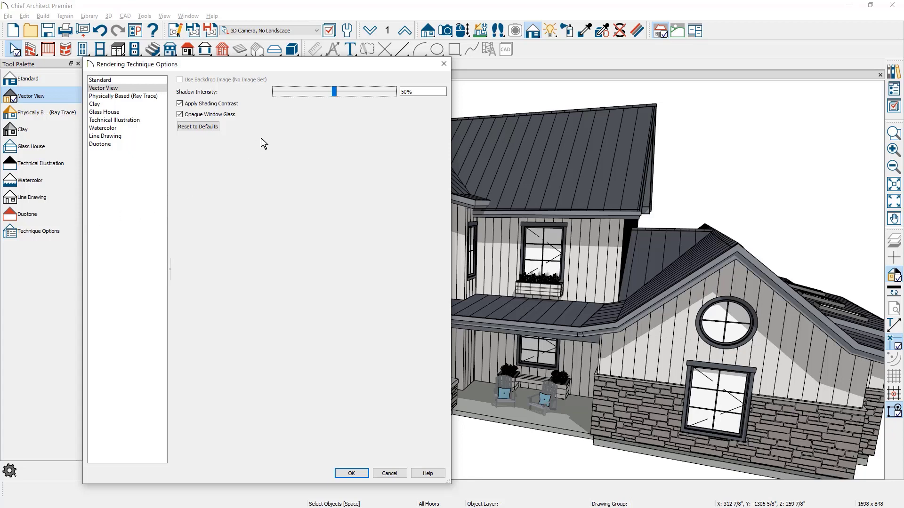
{"action": "mouse_move", "coordinate": [333, 93]}
{"action": "left_mouse_down"}
{"action": "mouse_move", "coordinate": [273, 93]}
{"action": "mouse_move", "coordinate": [333, 93]}
{"action": "left_mouse_up"}
{"action": "left_click", "coordinate": [184, 117]}
{"action": "left_click", "coordinate": [184, 117]}
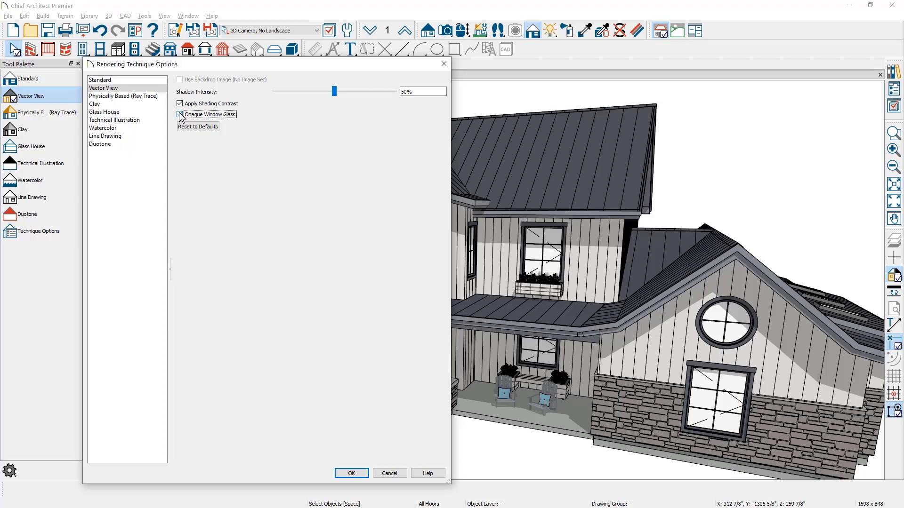
Switch to the Standard technique, leaving Opaque Window Glass unchecked.
{"action": "left_click", "coordinate": [142, 81]}
{"action": "left_click_drag", "start_coordinate": [177, 66], "coordinate": [191, 149]}
{"action": "left_click_drag", "start_coordinate": [191, 181], "coordinate": [187, 391]}
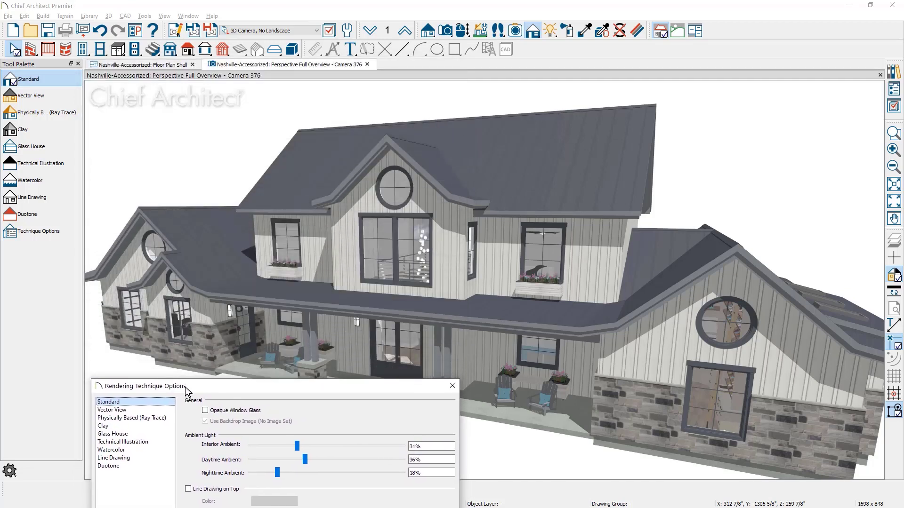
{"action": "left_click_drag", "start_coordinate": [186, 391], "coordinate": [173, 72]}
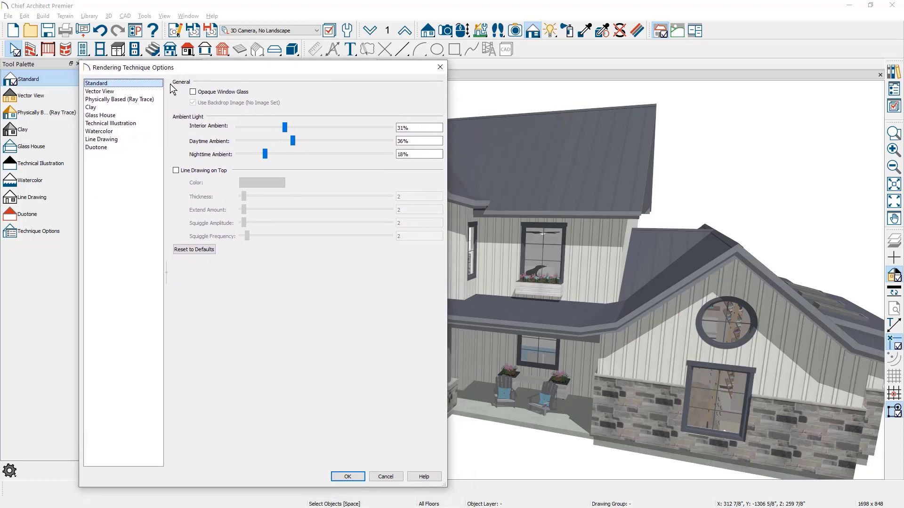
{"action": "left_click", "coordinate": [193, 93]}
{"action": "left_click", "coordinate": [192, 92]}
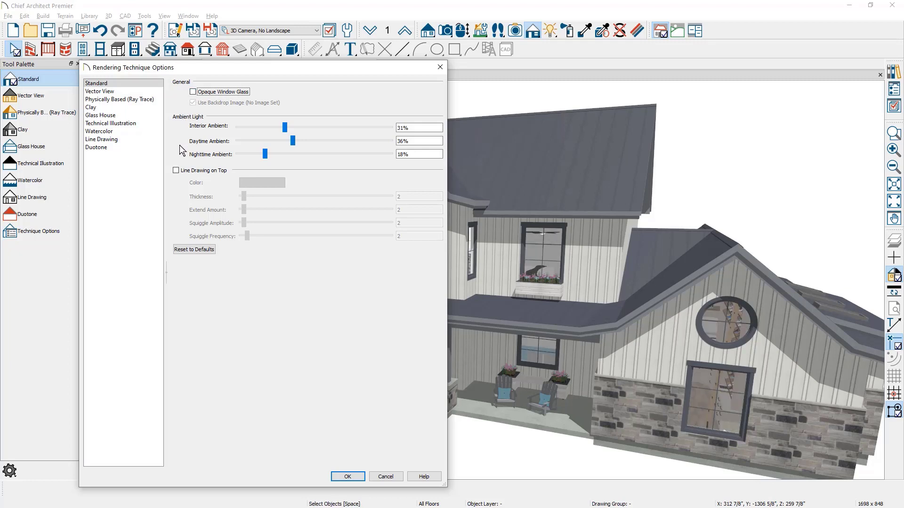
Turn on Line Drawing on Top and check the outlined render.
{"action": "left_click", "coordinate": [176, 170]}
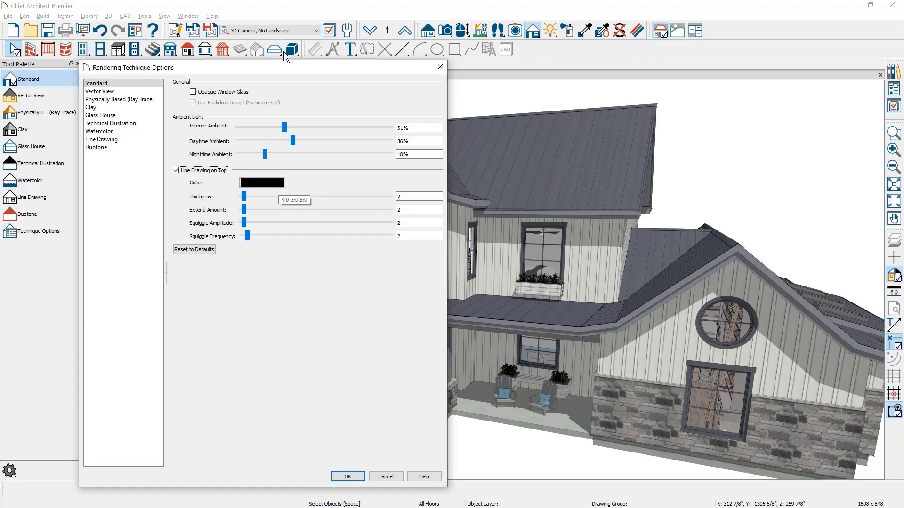
{"action": "left_click_drag", "start_coordinate": [282, 67], "coordinate": [303, 173]}
{"action": "left_click_drag", "start_coordinate": [307, 210], "coordinate": [314, 405]}
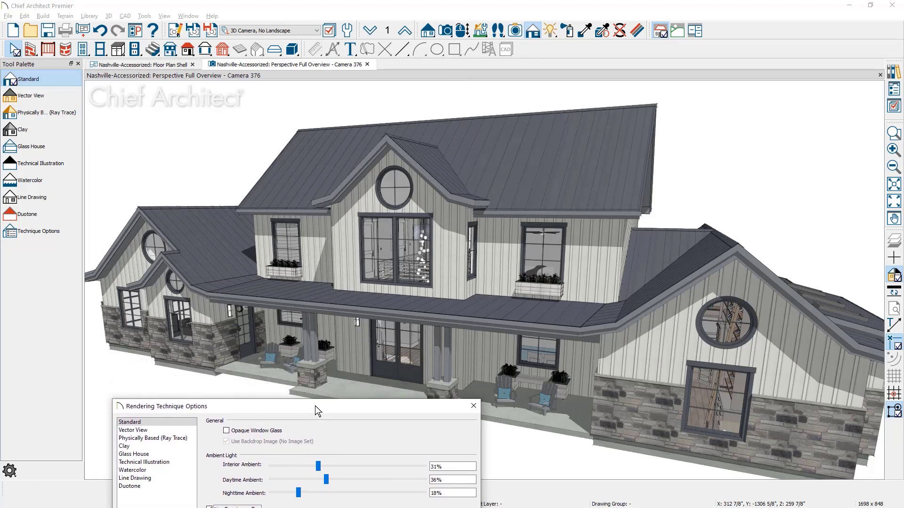
{"action": "left_click_drag", "start_coordinate": [315, 406], "coordinate": [282, 75]}
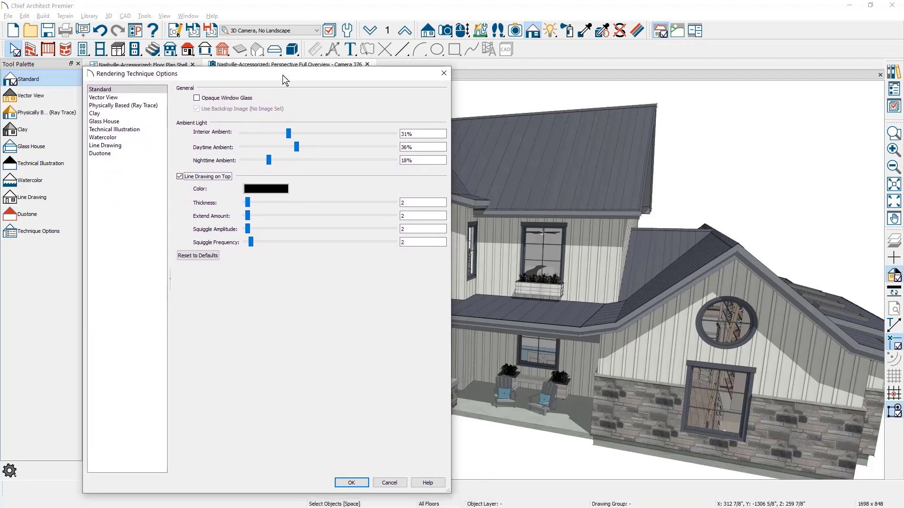
Switch to Glass House and set the glass colour to grey.
{"action": "left_click", "coordinate": [142, 121]}
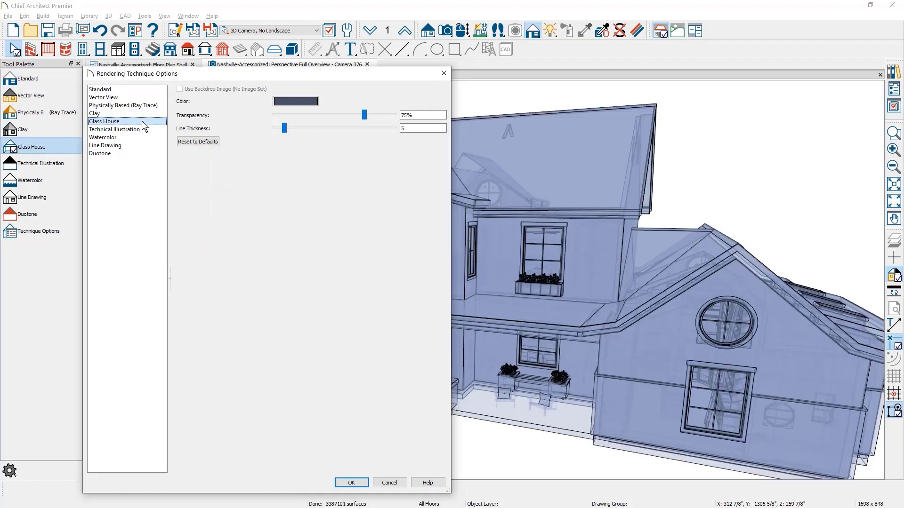
{"action": "left_click_drag", "start_coordinate": [193, 78], "coordinate": [192, 381]}
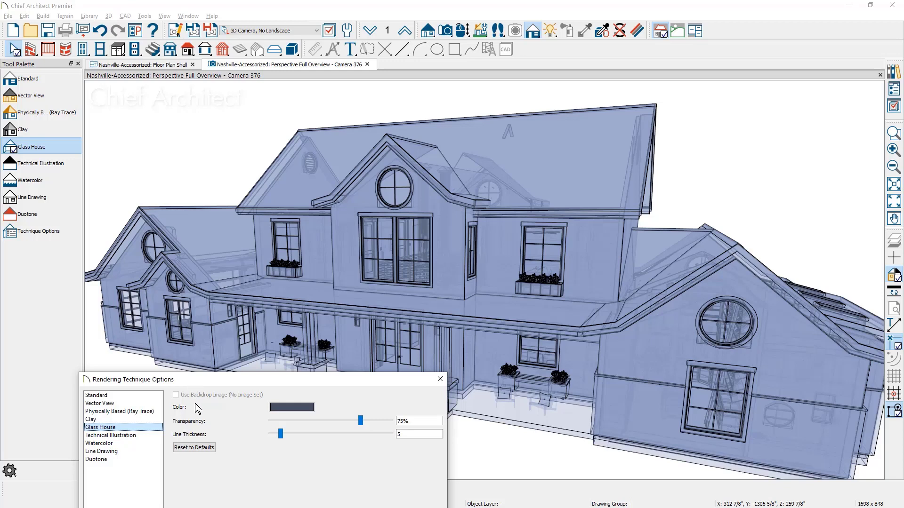
{"action": "left_click", "coordinate": [290, 410]}
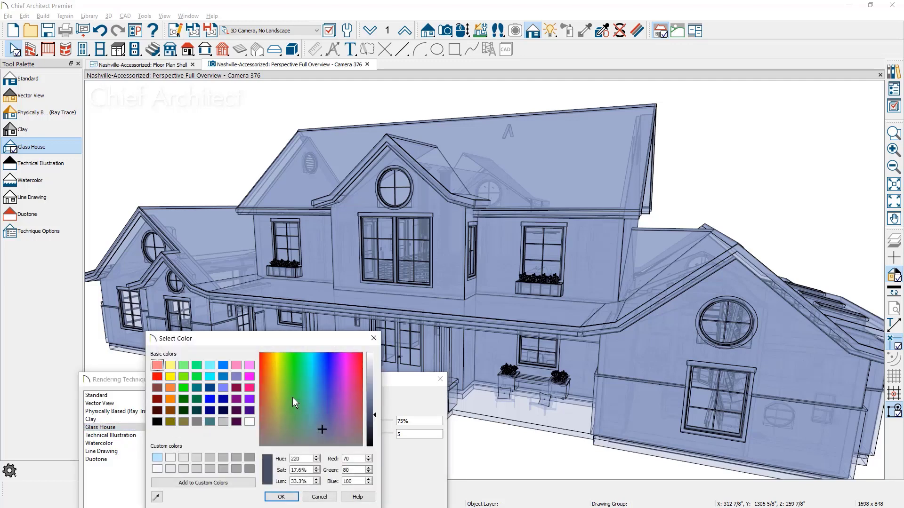
{"action": "left_click", "coordinate": [236, 458]}
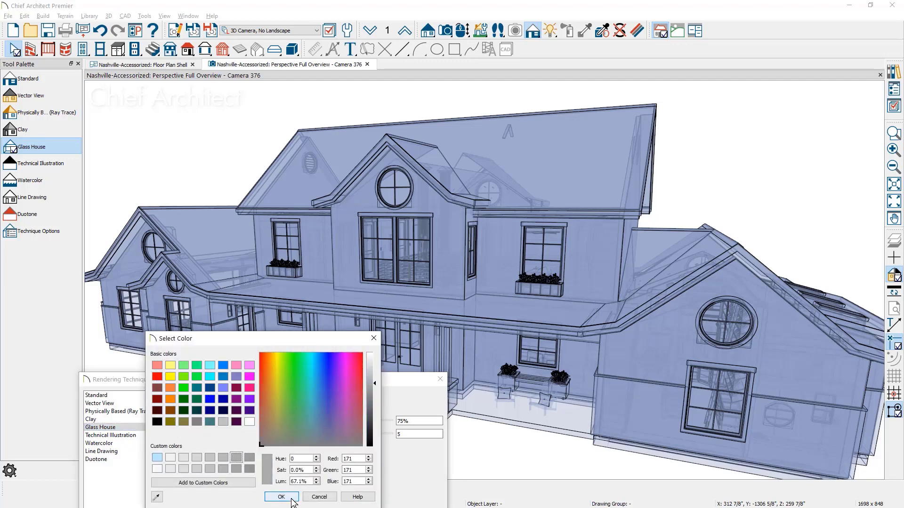
{"action": "left_click", "coordinate": [288, 498]}
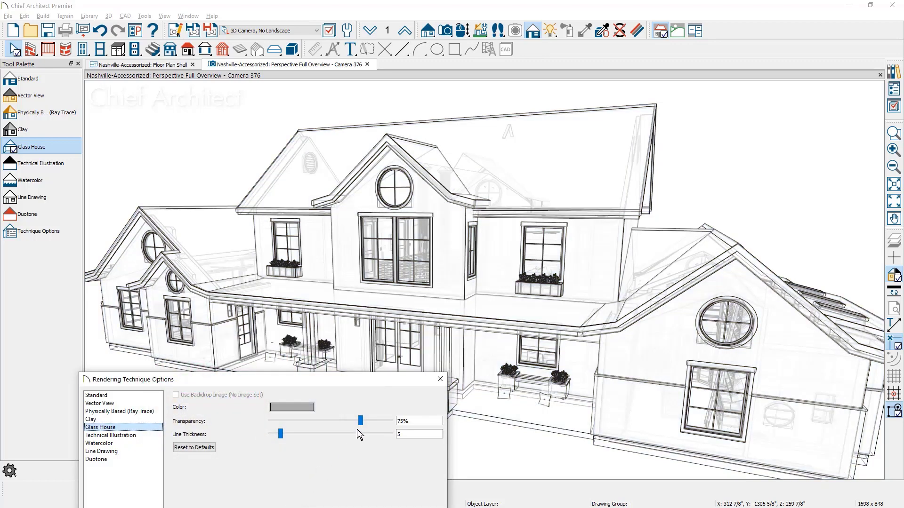
Adjust transparency, then reset Glass House to defaults: blue tint, 75% transparency.
{"action": "mouse_move", "coordinate": [363, 422]}
{"action": "left_mouse_down"}
{"action": "mouse_move", "coordinate": [302, 423]}
{"action": "mouse_move", "coordinate": [379, 422]}
{"action": "left_mouse_up"}
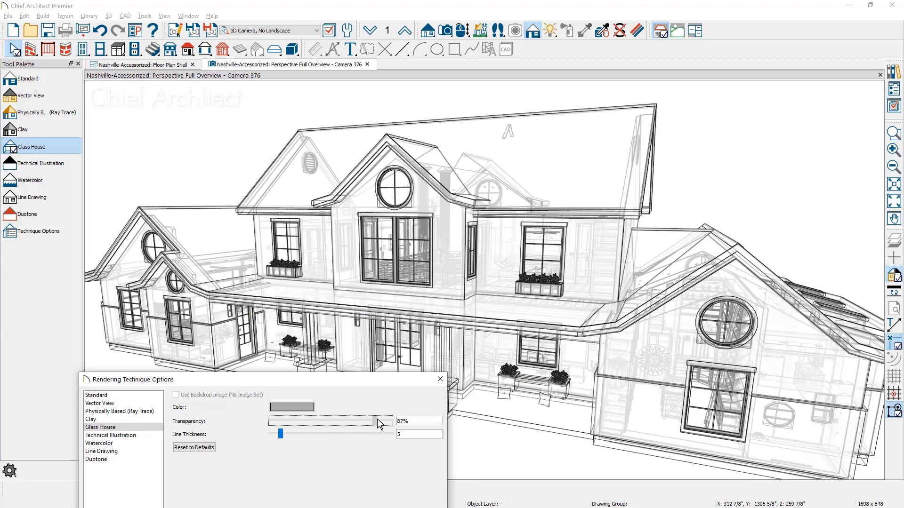
{"action": "left_click", "coordinate": [378, 421]}
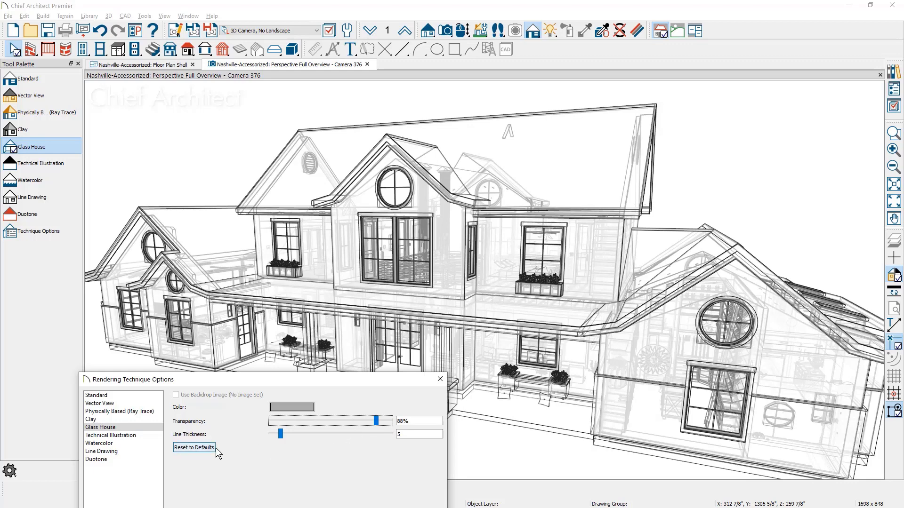
{"action": "left_click", "coordinate": [194, 447]}
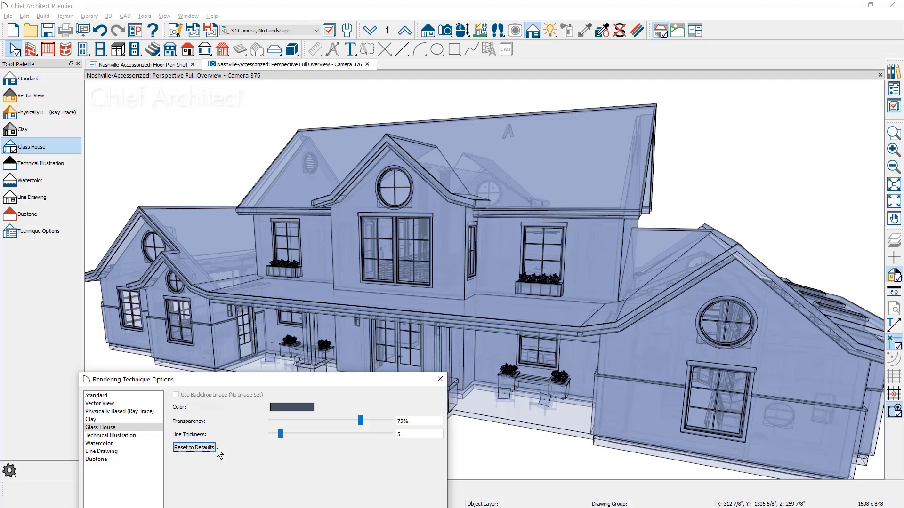
Switch to Technical Illustration, showing 55% warm and cool blends and line thickness 1.
{"action": "left_click", "coordinate": [140, 436]}
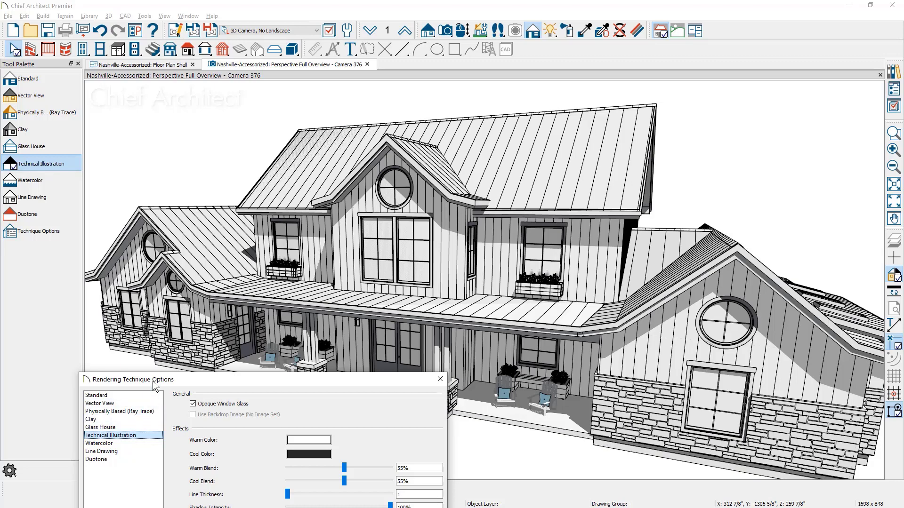
{"action": "left_click_drag", "start_coordinate": [156, 386], "coordinate": [156, 325]}
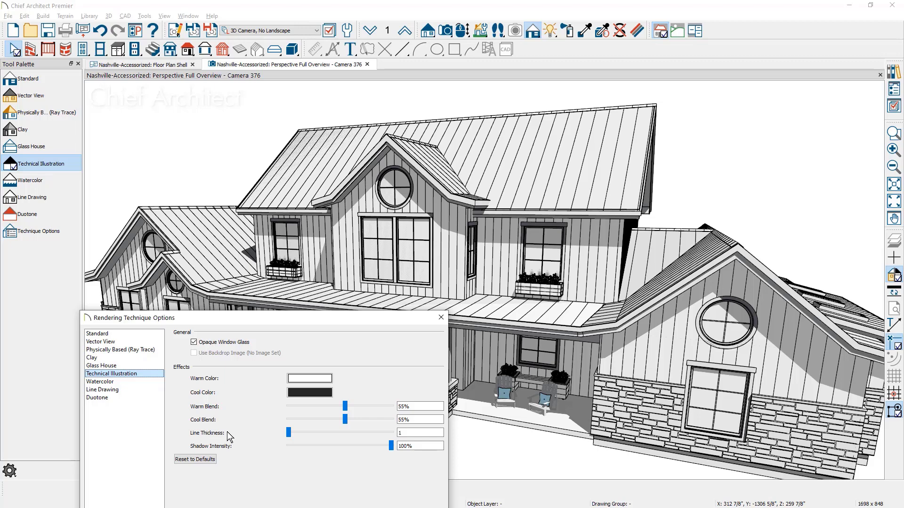
Switch to Watercolor with Opaque Window Glass kept on, and update the view.
{"action": "left_click", "coordinate": [142, 383]}
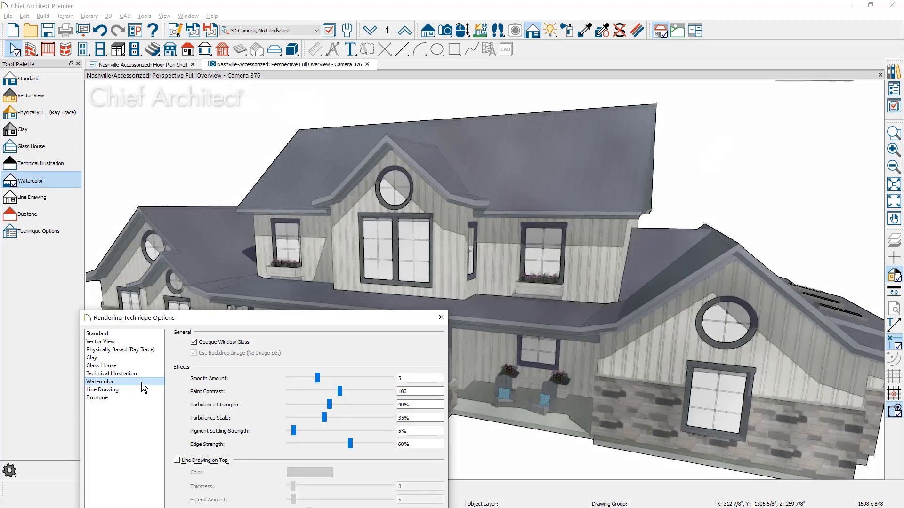
{"action": "left_click_drag", "start_coordinate": [162, 320], "coordinate": [170, 216]}
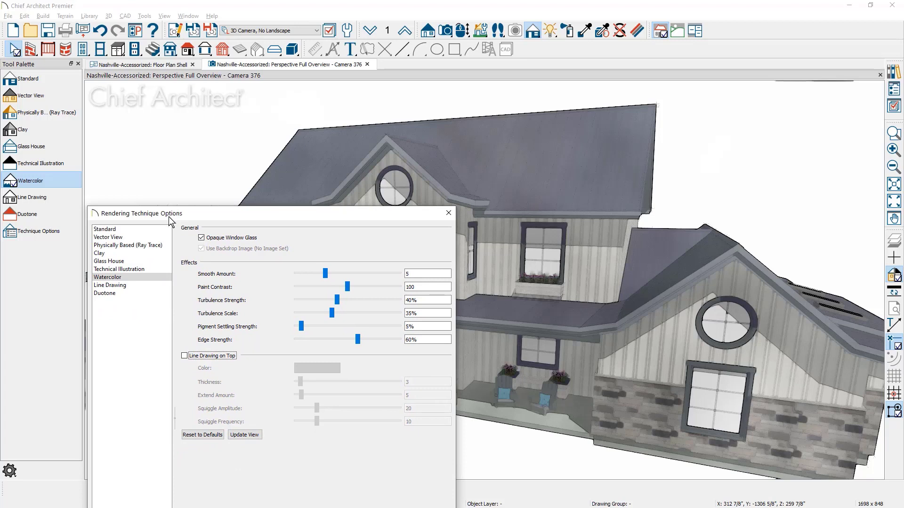
{"action": "left_click", "coordinate": [201, 238]}
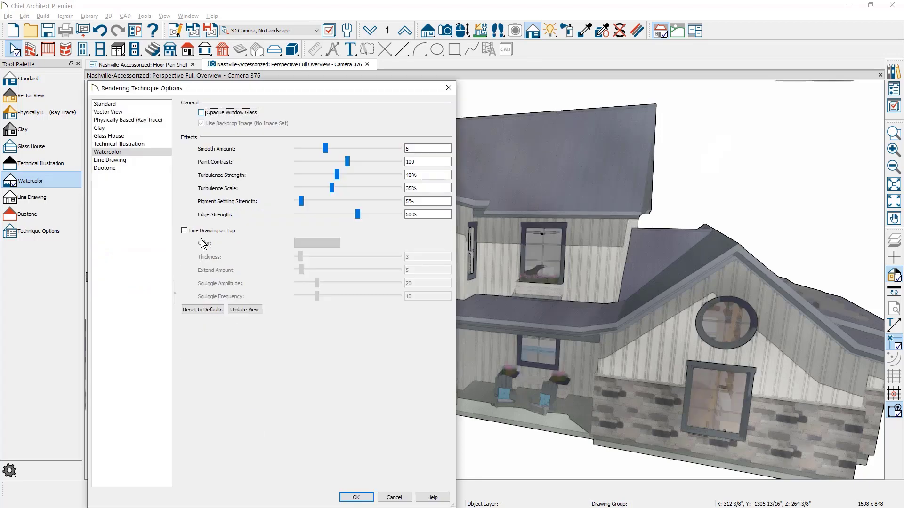
{"action": "key", "text": "space"}
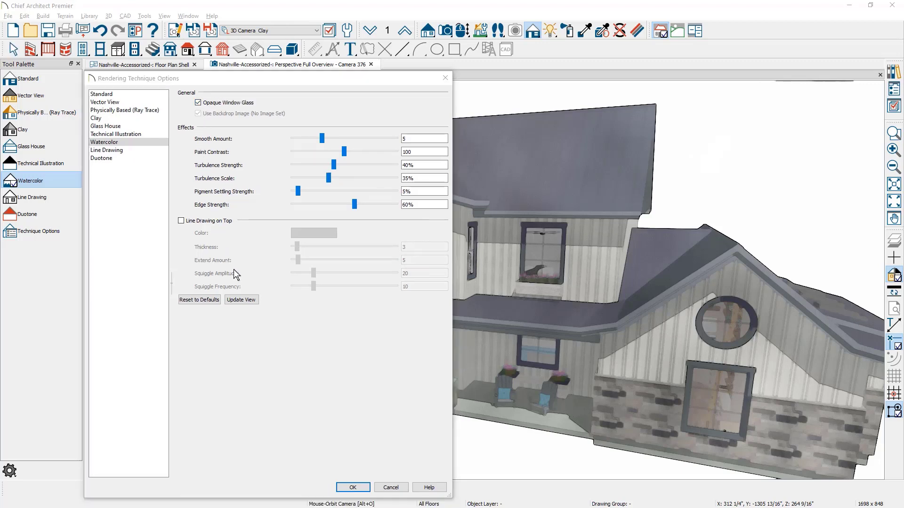
{"action": "left_click", "coordinate": [249, 301]}
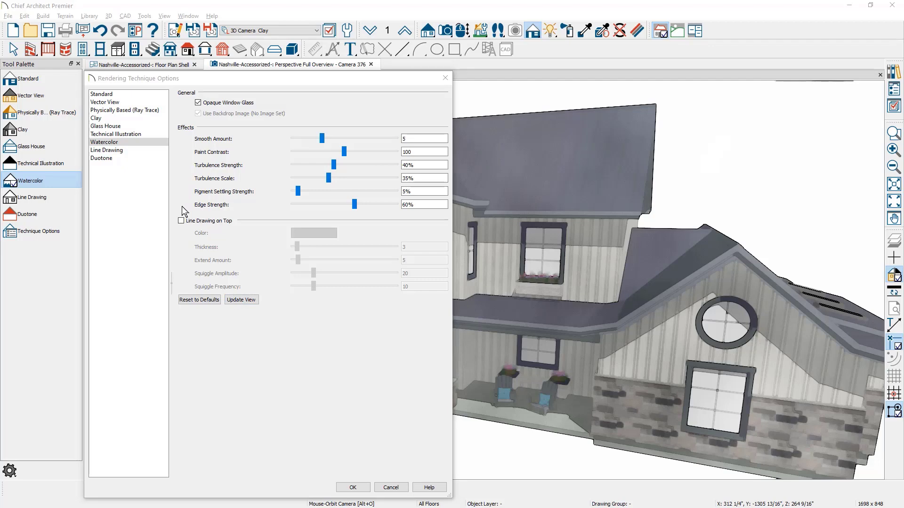
Bring up the Watercolor Panel help topic and scroll through its explanations.
{"action": "left_click", "coordinate": [428, 487]}
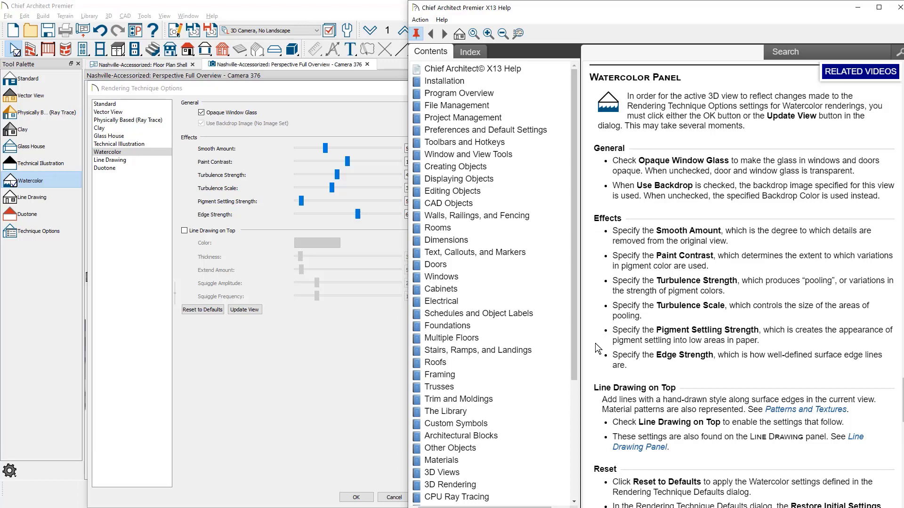
{"action": "scroll", "coordinate": [617, 363], "scroll_direction": "down", "scroll_amount": 2}
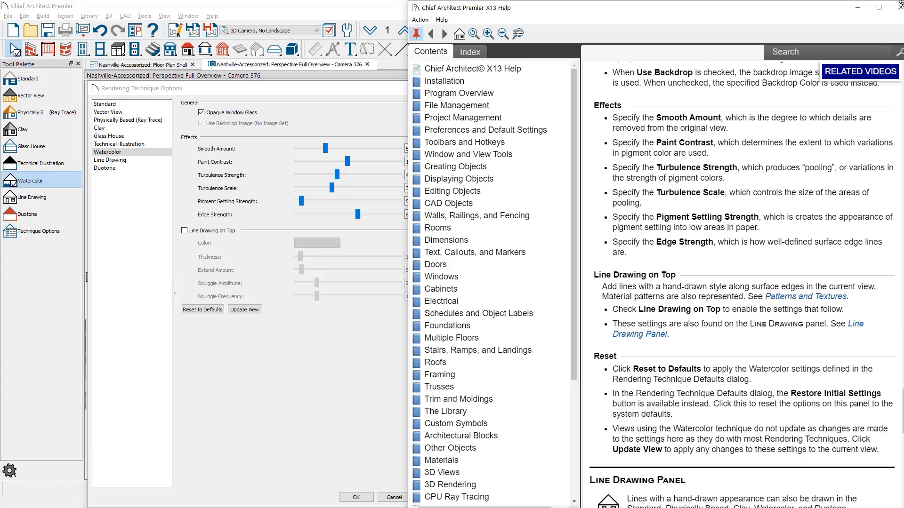
Close help, enable Line Drawing on Top for Watercolor, and update the view.
{"action": "left_click", "coordinate": [899, 6]}
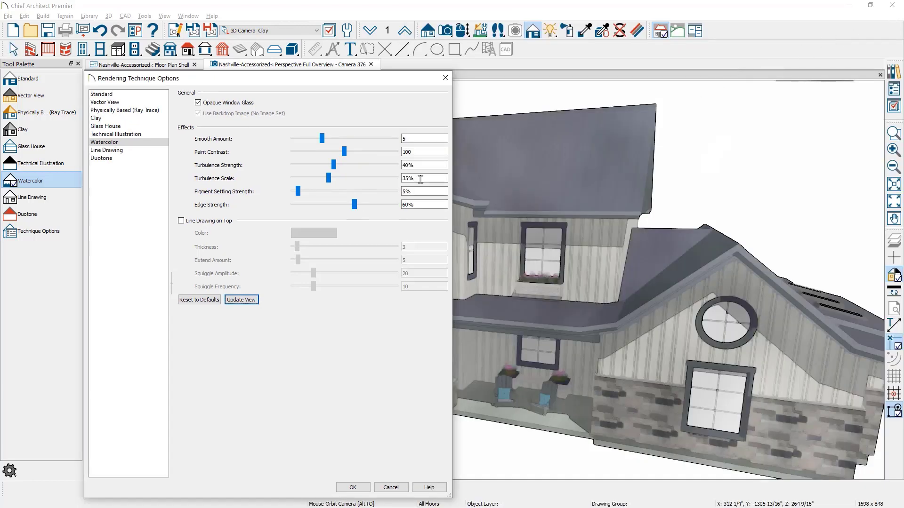
{"action": "left_click", "coordinate": [180, 221]}
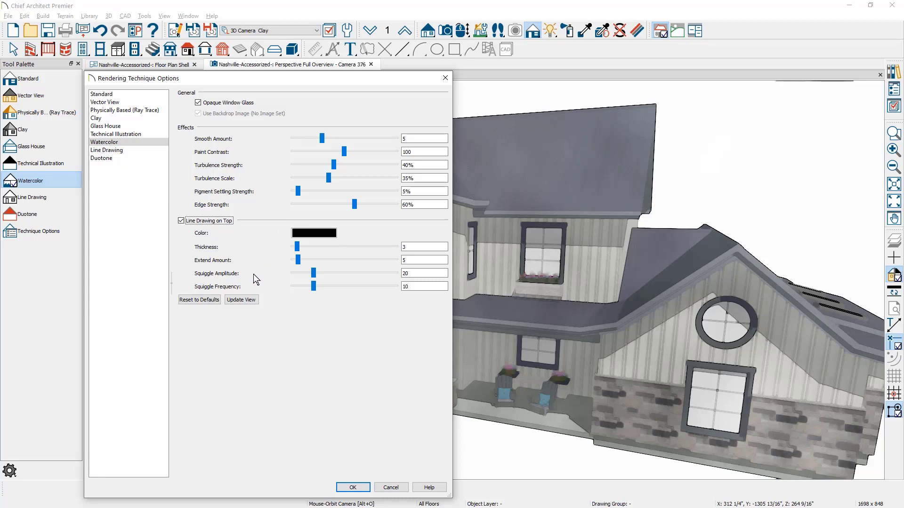
{"action": "left_click", "coordinate": [255, 301]}
{"action": "left_click_drag", "start_coordinate": [234, 81], "coordinate": [249, 417]}
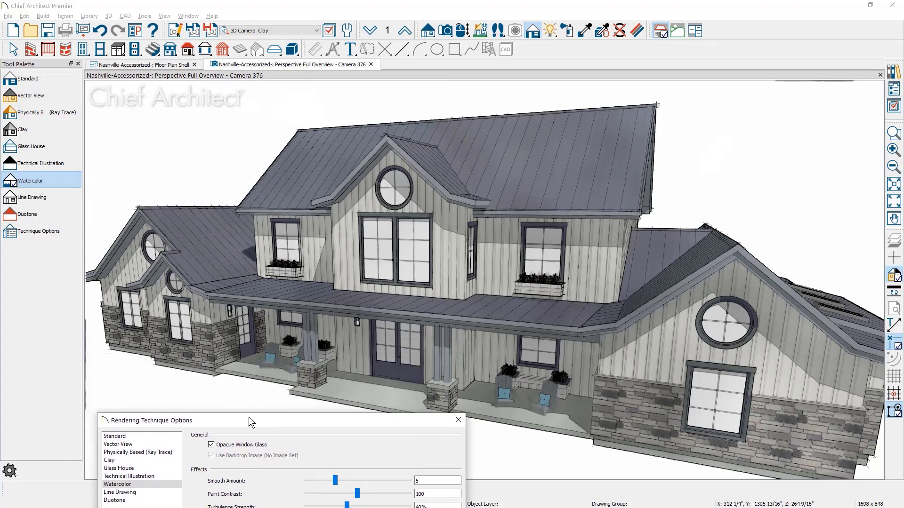
{"action": "left_click_drag", "start_coordinate": [249, 418], "coordinate": [230, 93]}
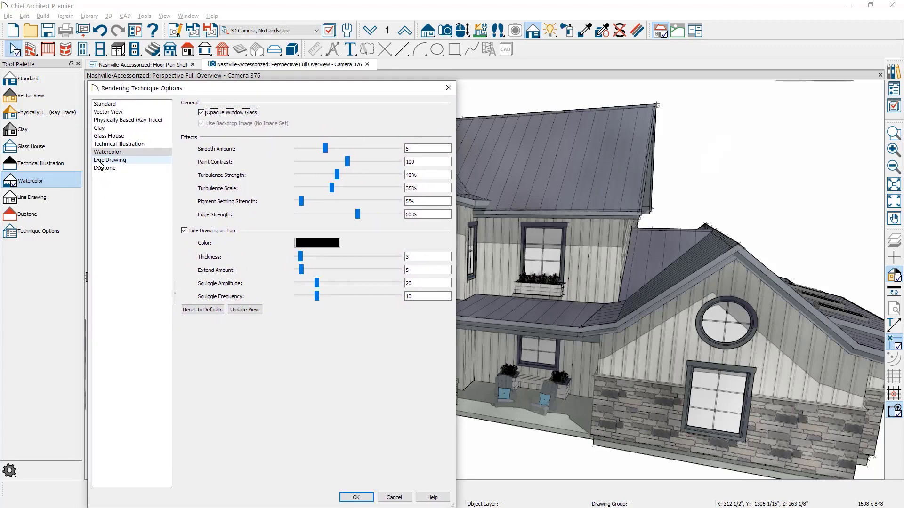
Try Line Drawing, then render in Duotone with opaque window glass and outlines on top.
{"action": "left_click", "coordinate": [100, 161]}
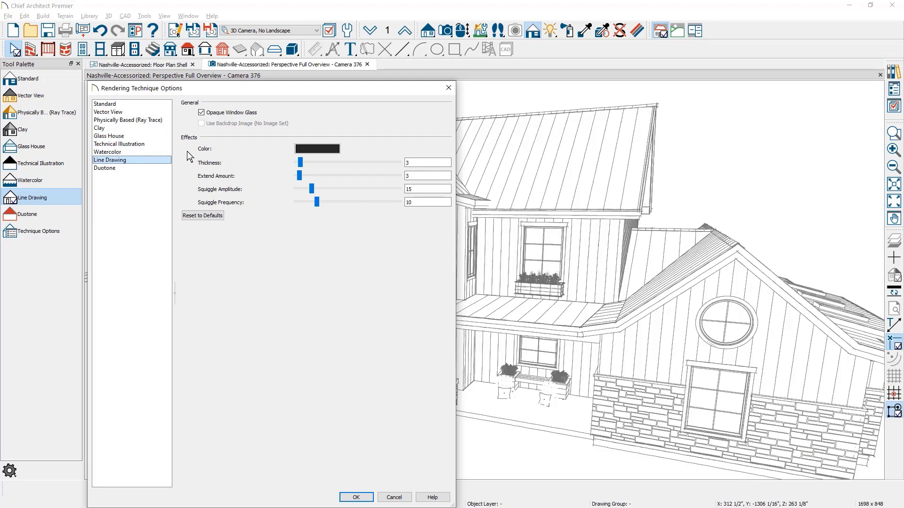
{"action": "left_click", "coordinate": [120, 168]}
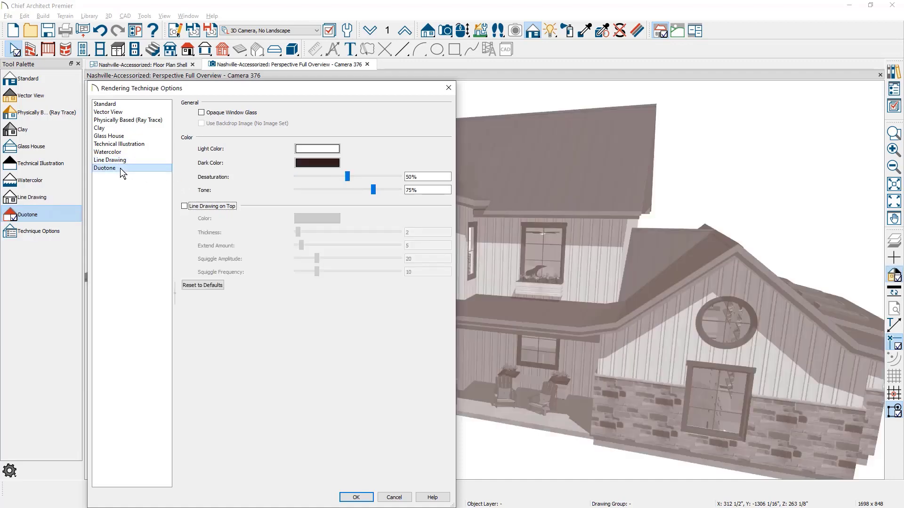
{"action": "left_click", "coordinate": [208, 115]}
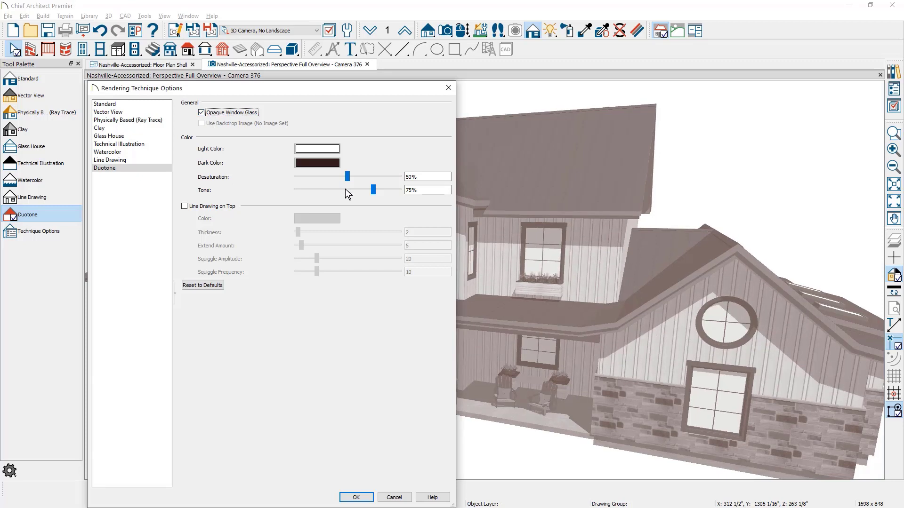
{"action": "left_click", "coordinate": [185, 206]}
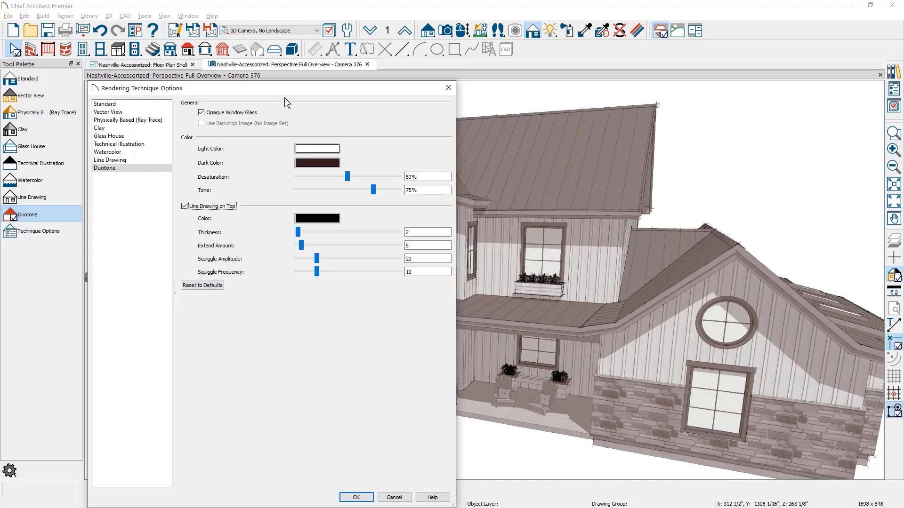
{"action": "left_click_drag", "start_coordinate": [285, 89], "coordinate": [301, 433]}
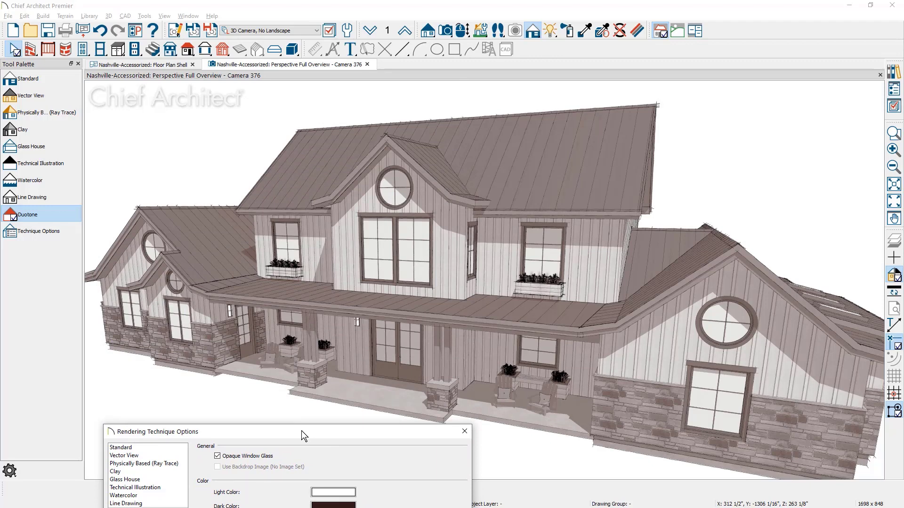
Move the options dialog back up to show all Duotone settings.
{"action": "left_click_drag", "start_coordinate": [315, 433], "coordinate": [293, 66]}
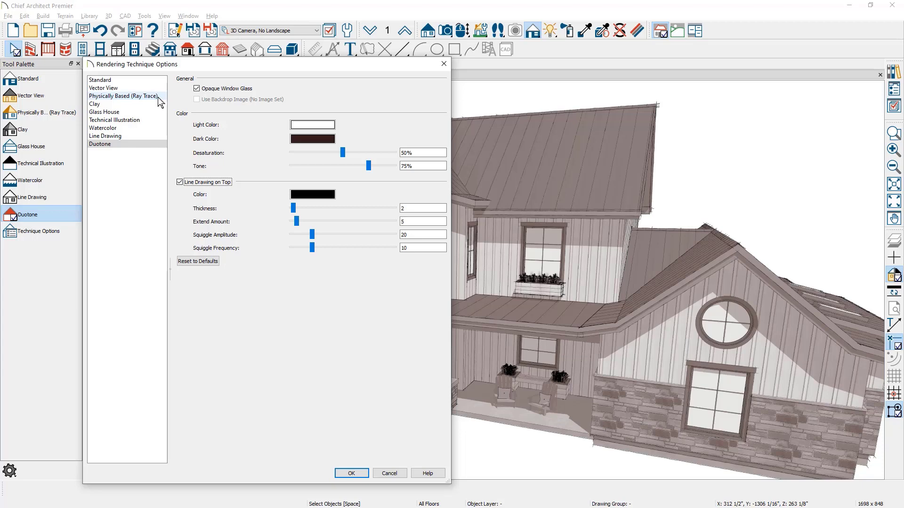
Switch to Physically Based (Ray Trace) and set camera exposure to 0.4.
{"action": "left_click", "coordinate": [159, 96]}
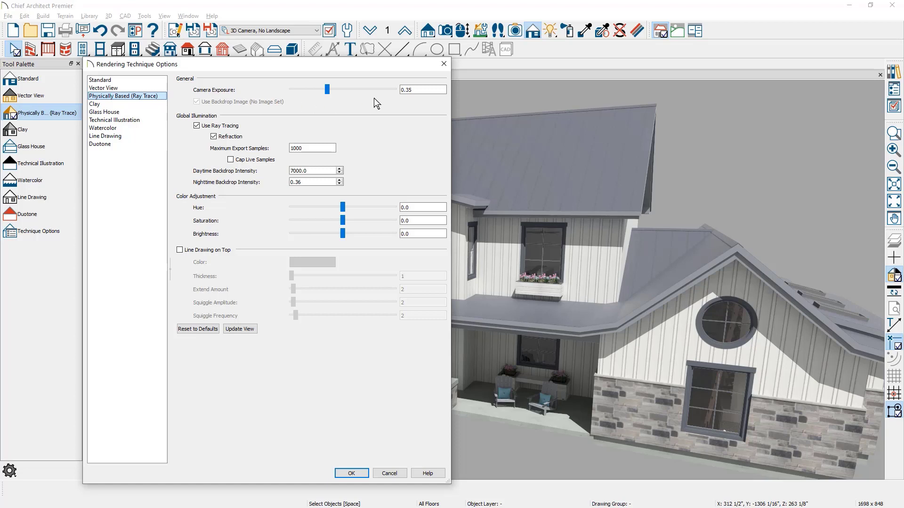
{"action": "left_click", "coordinate": [417, 90]}
{"action": "key", "text": "BackSpace"}
{"action": "key", "text": "BackSpace"}
{"action": "type", "text": "4"}
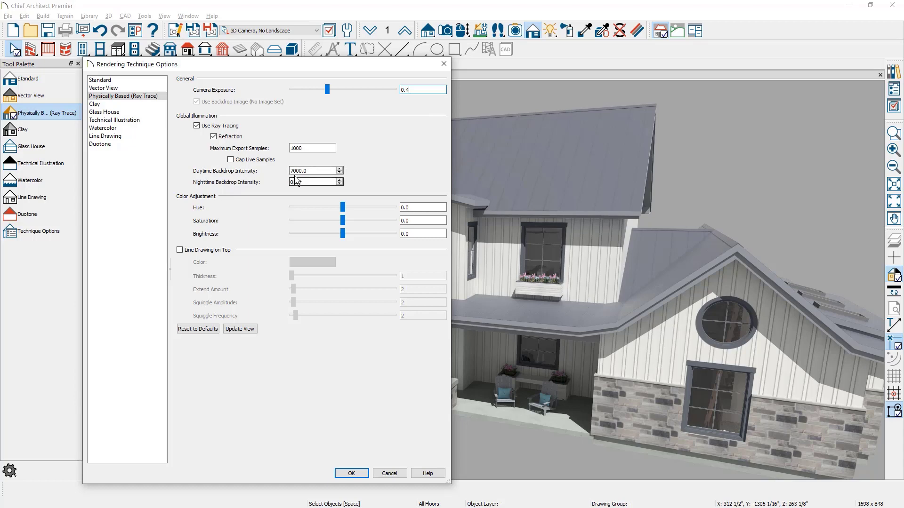
{"action": "left_click", "coordinate": [311, 171]}
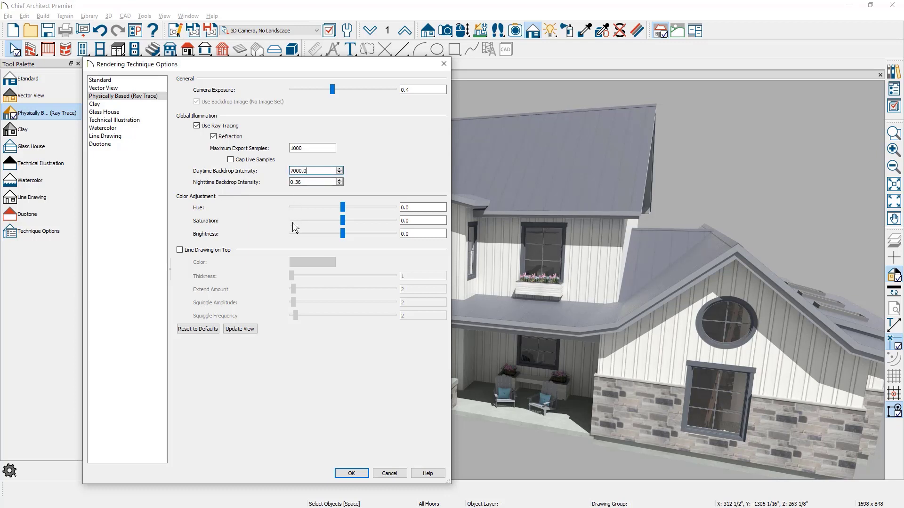
Try Line Drawing on Top with thickness 2, then turn it back off.
{"action": "left_click", "coordinate": [179, 250]}
{"action": "double_click", "coordinate": [404, 277]}
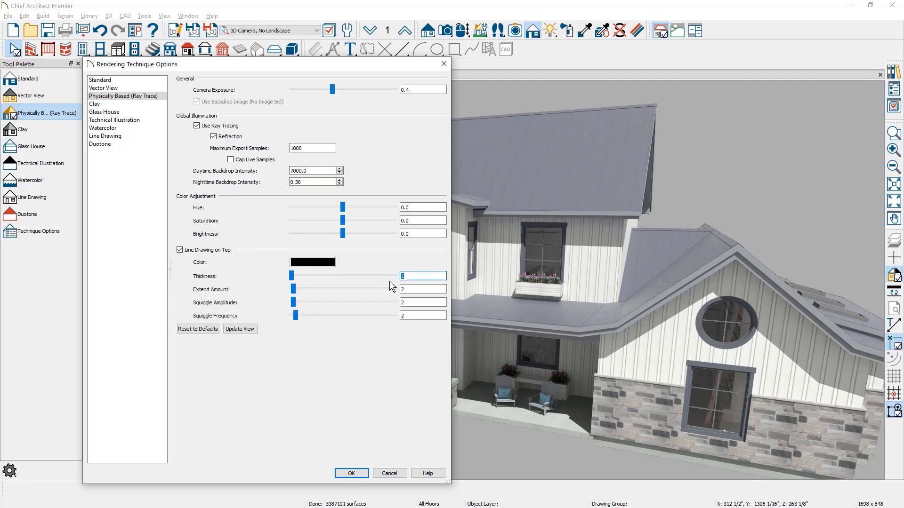
{"action": "type", "text": "2"}
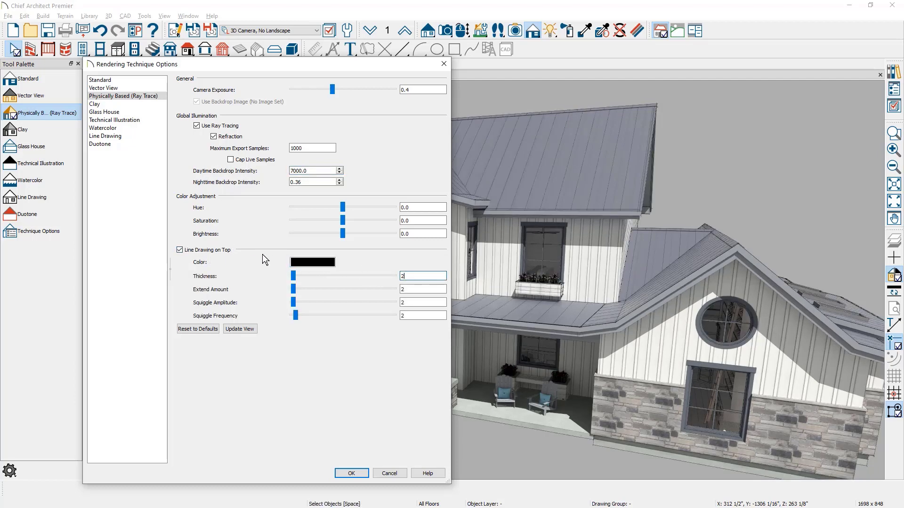
{"action": "left_click", "coordinate": [180, 250]}
{"action": "mouse_move", "coordinate": [198, 65]}
{"action": "left_mouse_down"}
{"action": "mouse_move", "coordinate": [202, 167]}
{"action": "mouse_move", "coordinate": [184, 403]}
{"action": "left_mouse_up"}
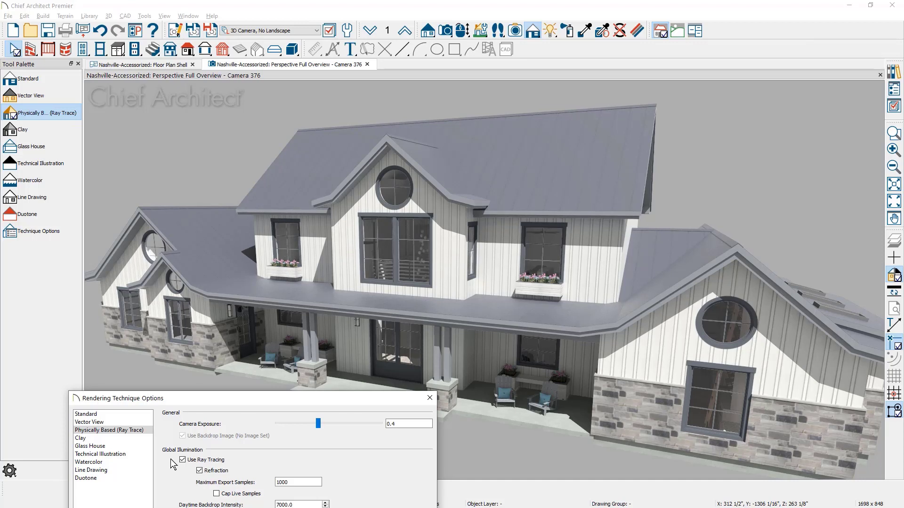
Switch the technique to Clay and raise its camera exposure from 0.2 to 0.4.
{"action": "left_click_drag", "start_coordinate": [190, 395], "coordinate": [204, 65]}
{"action": "left_click", "coordinate": [154, 103]}
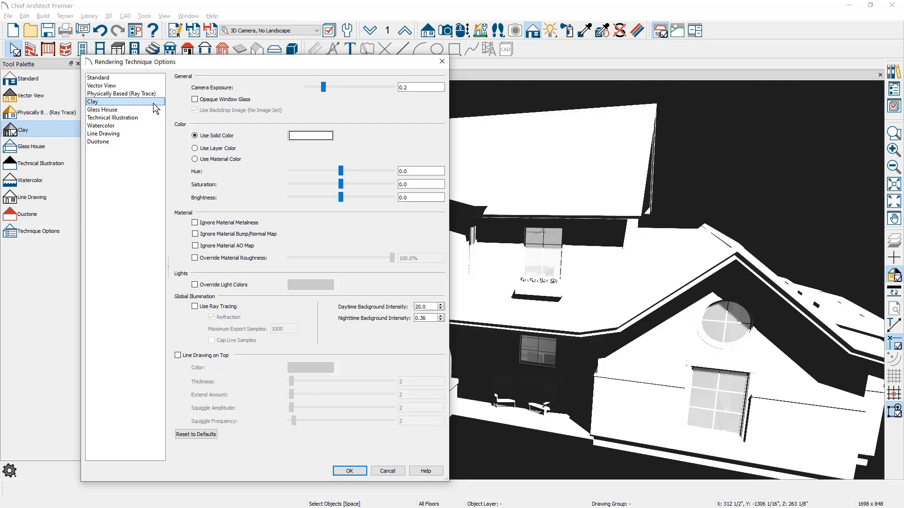
{"action": "left_click", "coordinate": [411, 88]}
{"action": "key", "text": "BackSpace"}
{"action": "type", "text": "4"}
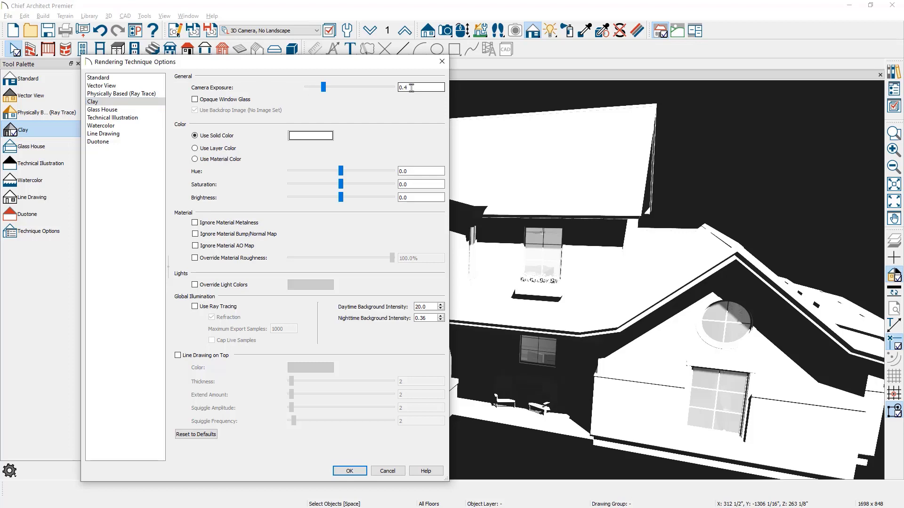
Move the options dialog aside to preview the clay render, then bring it back.
{"action": "left_click_drag", "start_coordinate": [379, 66], "coordinate": [394, 404]}
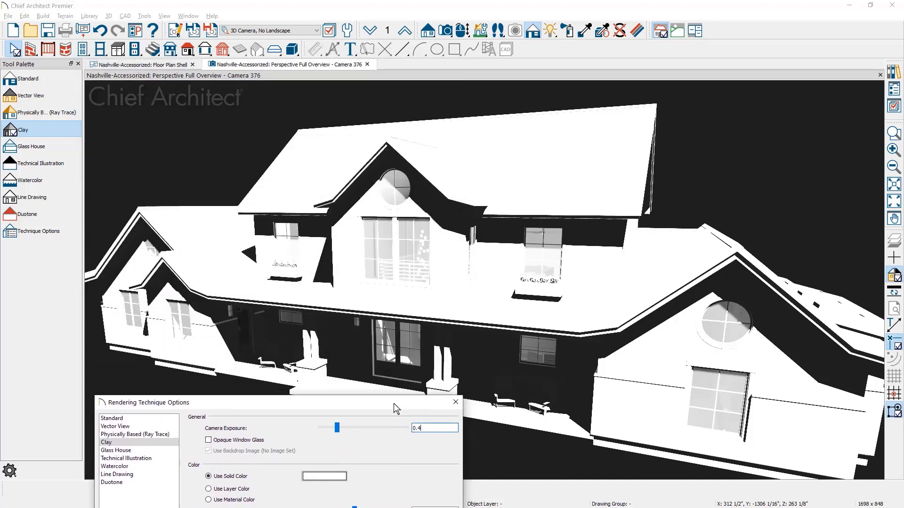
{"action": "left_click_drag", "start_coordinate": [393, 403], "coordinate": [383, 79]}
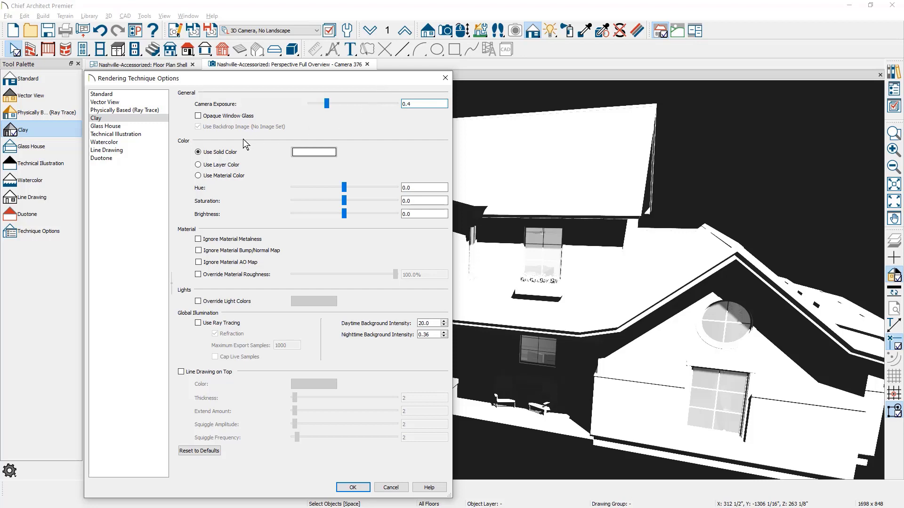
{"action": "mouse_move", "coordinate": [298, 153]}
Turn on Use Ray Tracing, Line Drawing on Top and Use Layer Color for Clay, then confirm.
{"action": "left_click", "coordinate": [199, 323]}
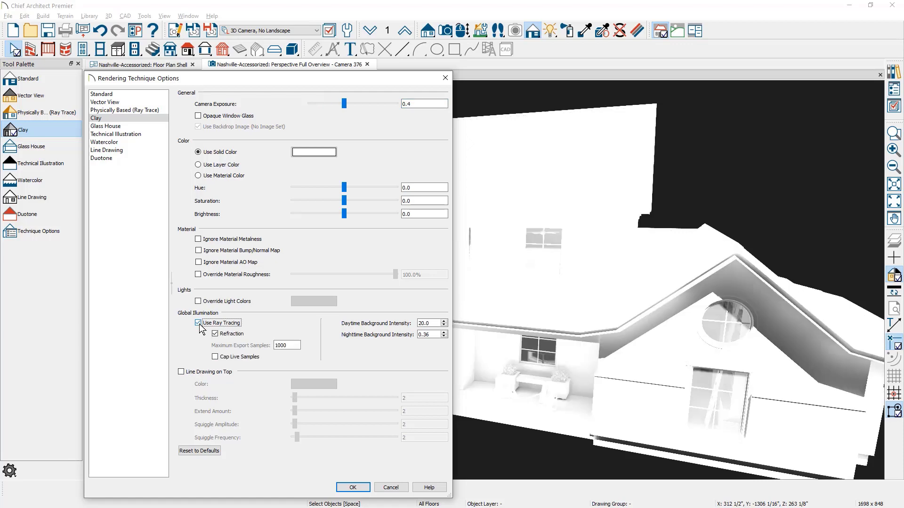
{"action": "left_click", "coordinate": [181, 371]}
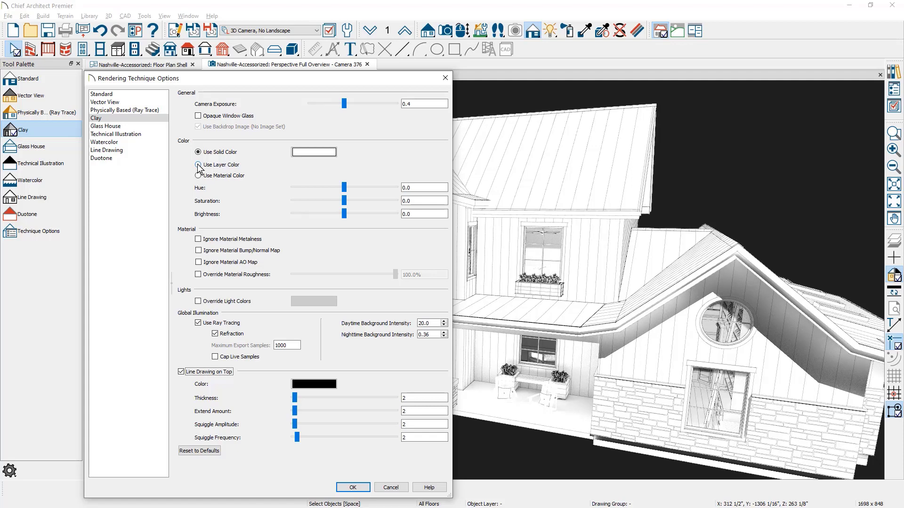
{"action": "left_click", "coordinate": [198, 164]}
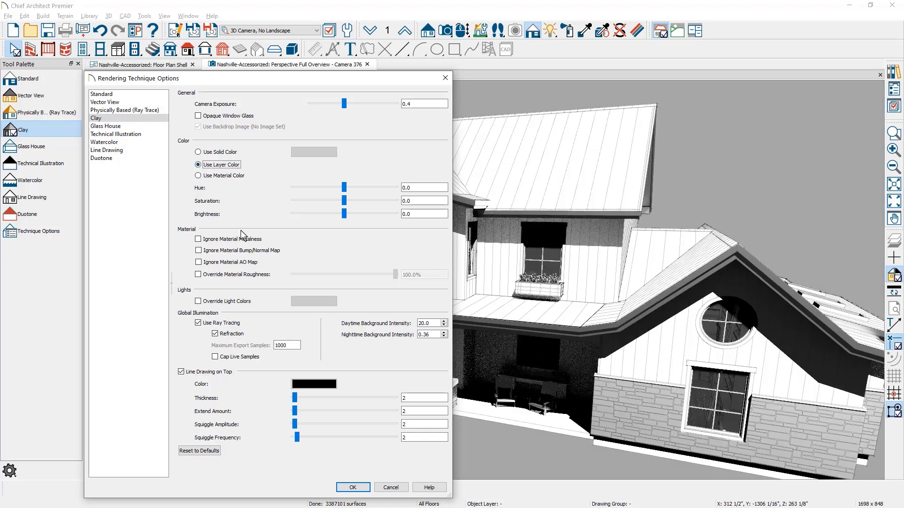
{"action": "left_click", "coordinate": [348, 489]}
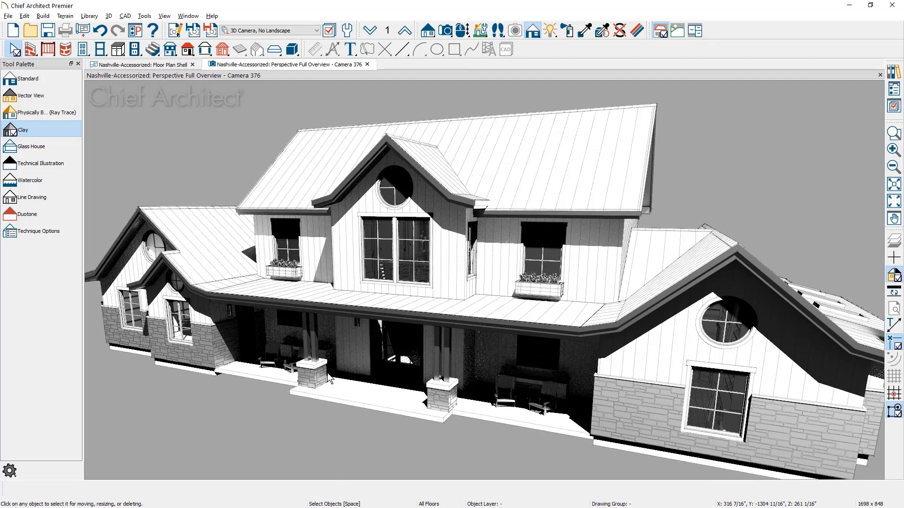
Choose the 3D Camera Clay layer set from the toolbar's layer set list.
{"action": "left_click", "coordinate": [319, 31]}
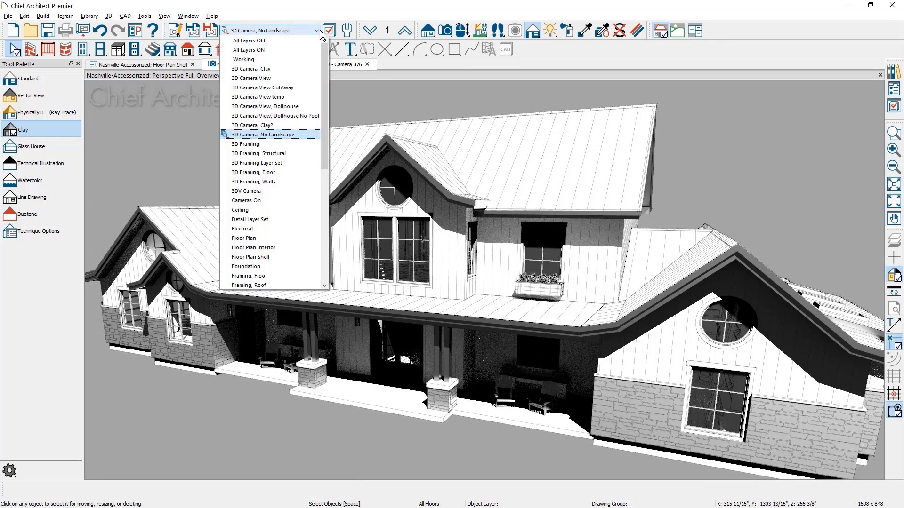
{"action": "left_click", "coordinate": [310, 67]}
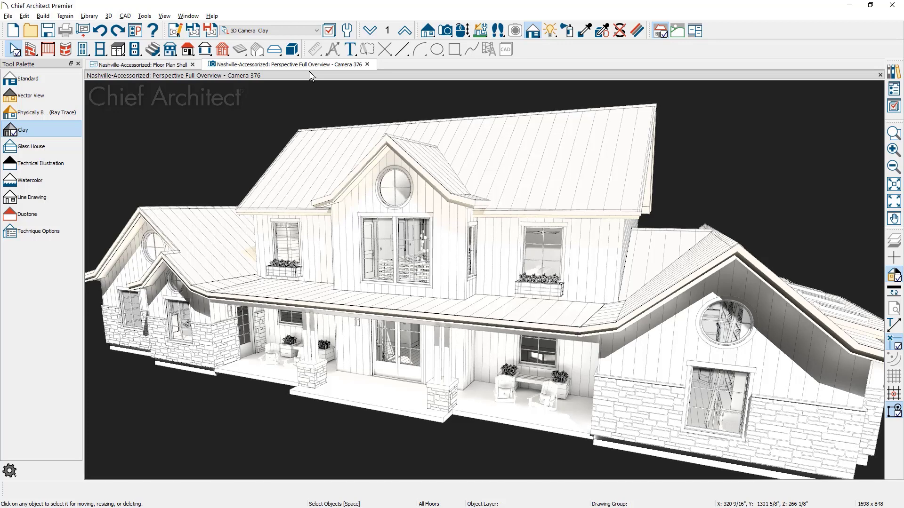
In Adjust Sunlight, set the generic sun intensity to 2000 lux and confirm.
{"action": "left_click", "coordinate": [551, 33]}
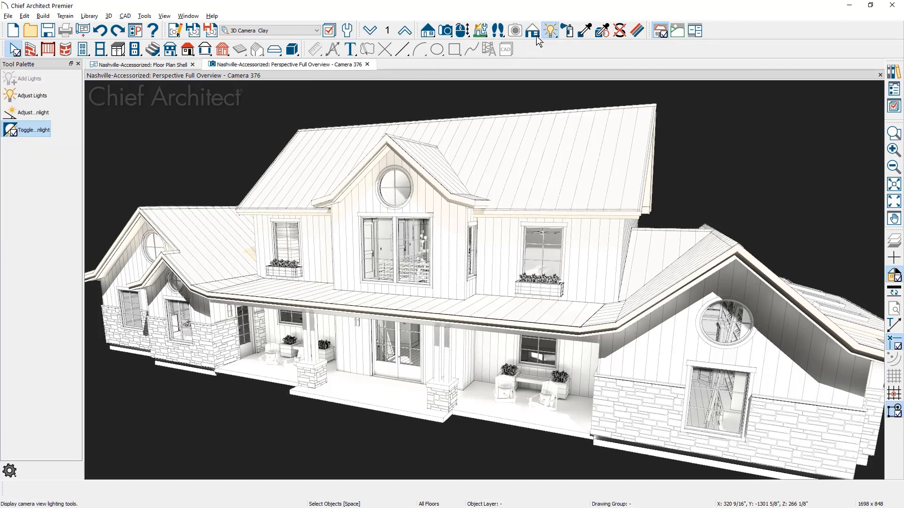
{"action": "left_click", "coordinate": [50, 114]}
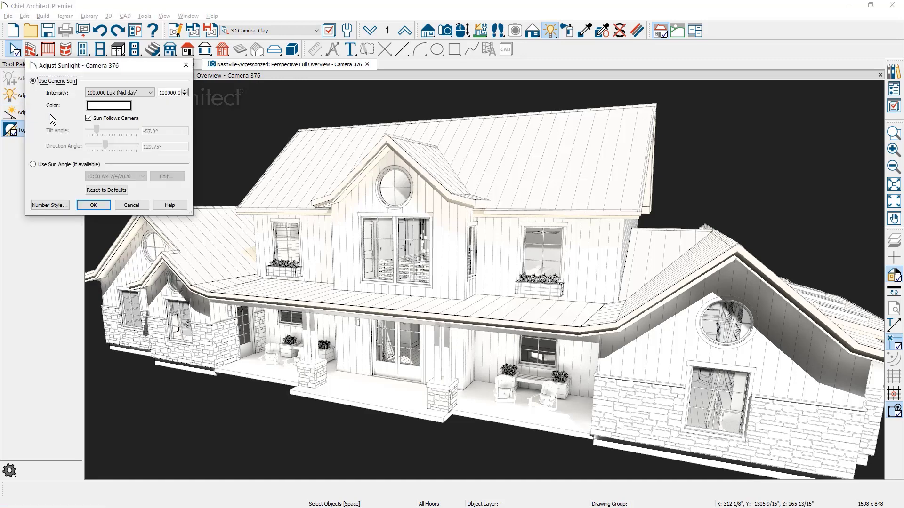
{"action": "double_click", "coordinate": [165, 92]}
{"action": "type", "text": "2000"}
{"action": "key", "text": "Tab"}
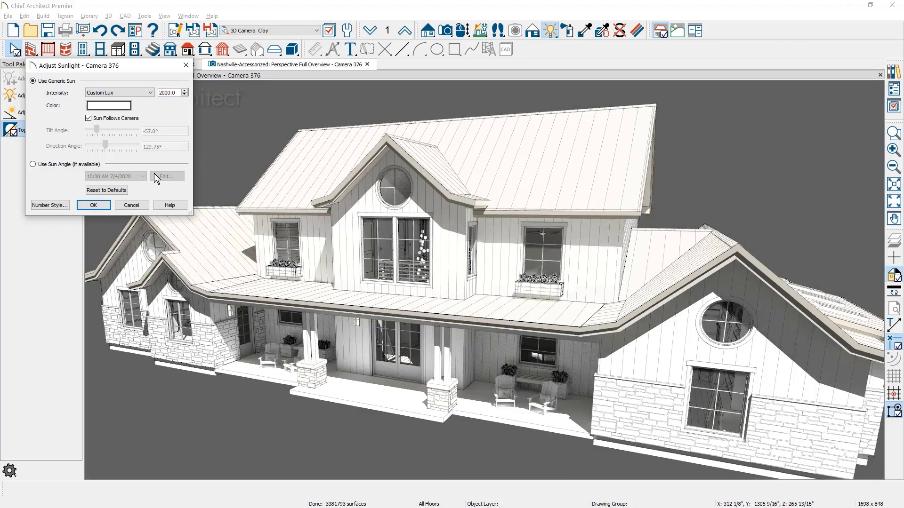
{"action": "left_click", "coordinate": [94, 205]}
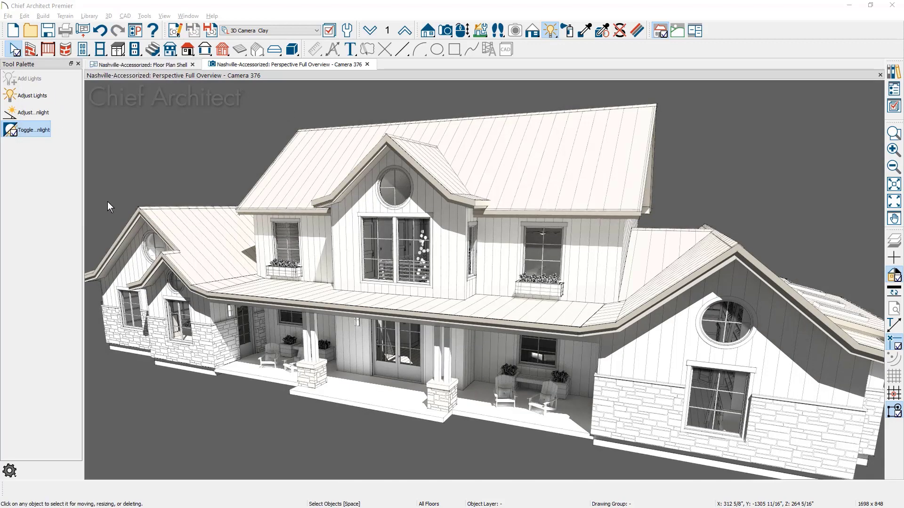
Open Rendering Techniques under 3D View Defaults in the plan's Default Settings.
{"action": "left_click", "coordinate": [347, 30]}
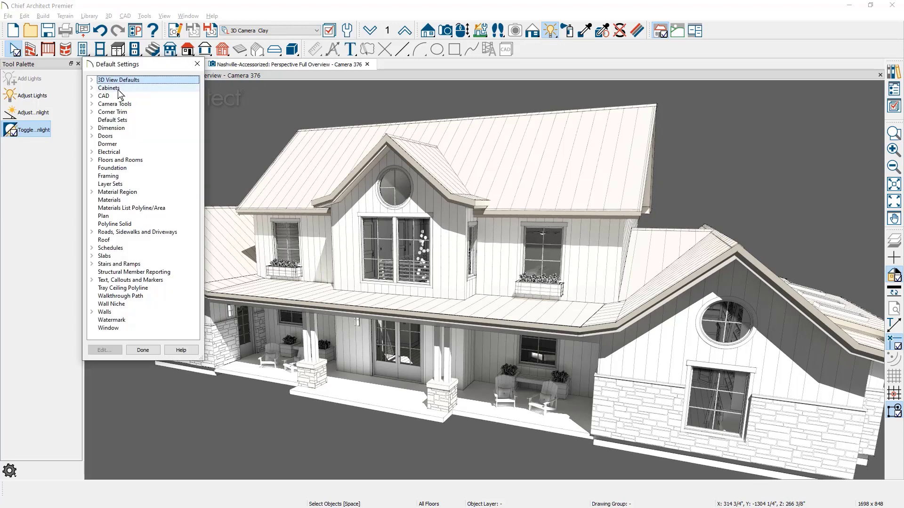
{"action": "left_click", "coordinate": [91, 80]}
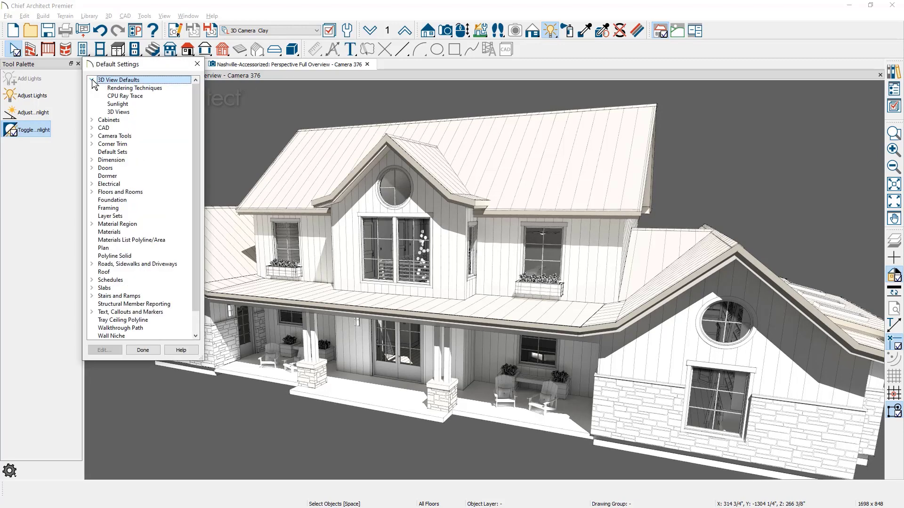
{"action": "double_click", "coordinate": [128, 88]}
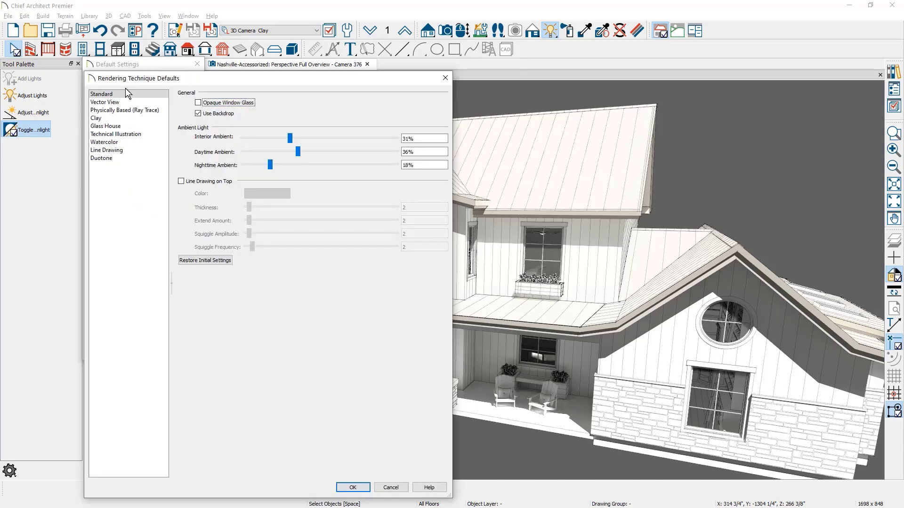